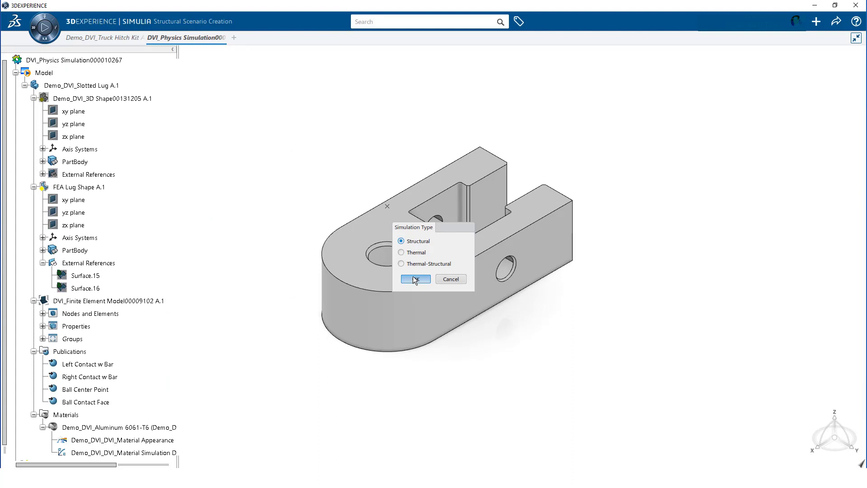
- Set the simulation type to Structural and open the Assistant for guided scenario setup
left_click(414, 279)
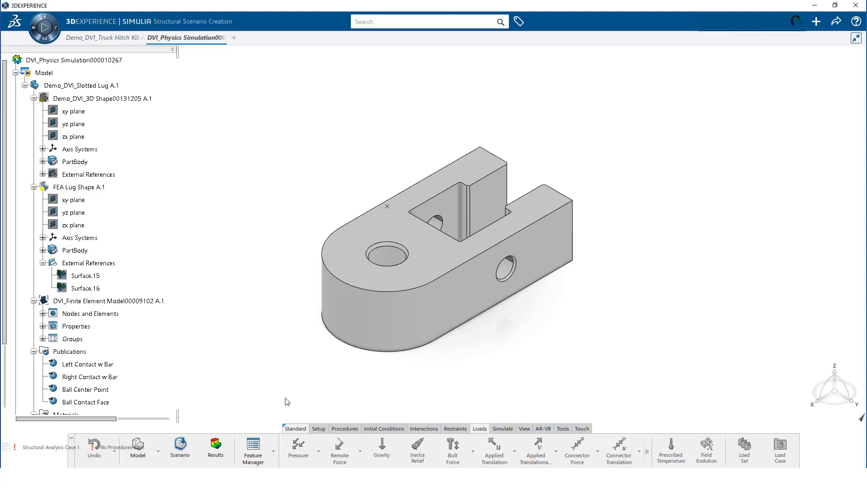
left_click(274, 451)
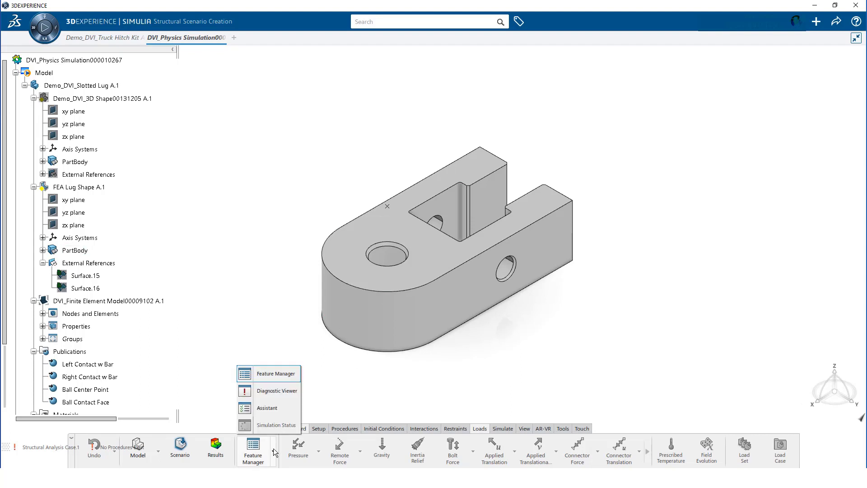
left_click(270, 410)
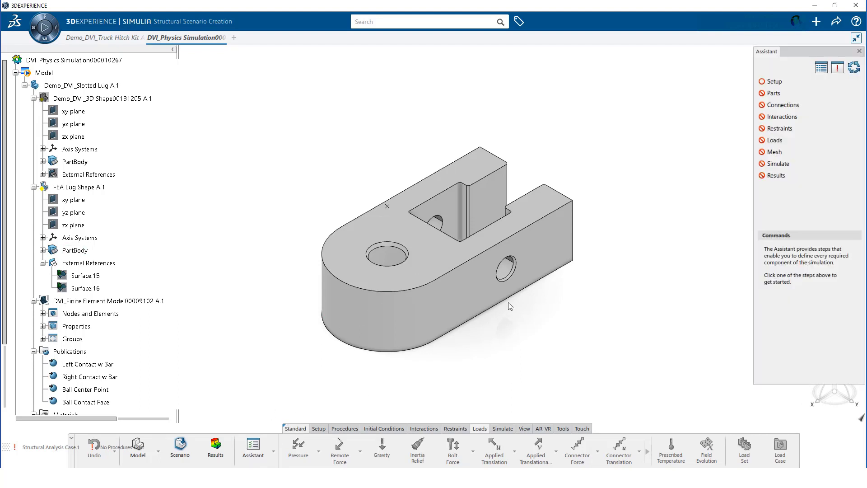
- Assign the existing DVI_Finite Element Model00009102 to the analysis case in the Setup stage
left_click(772, 83)
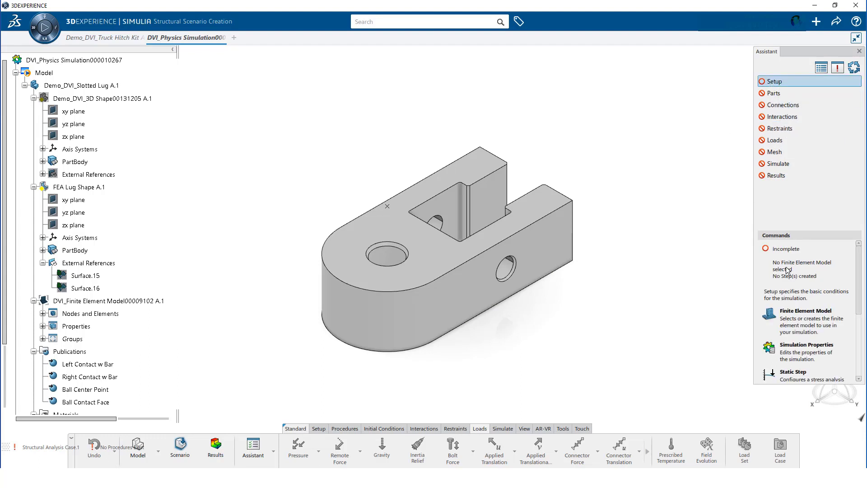
left_click(799, 321)
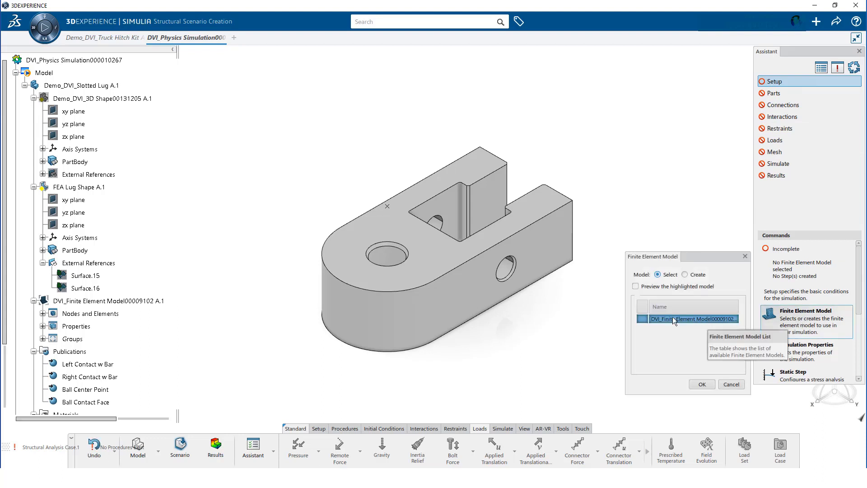
left_click(700, 385)
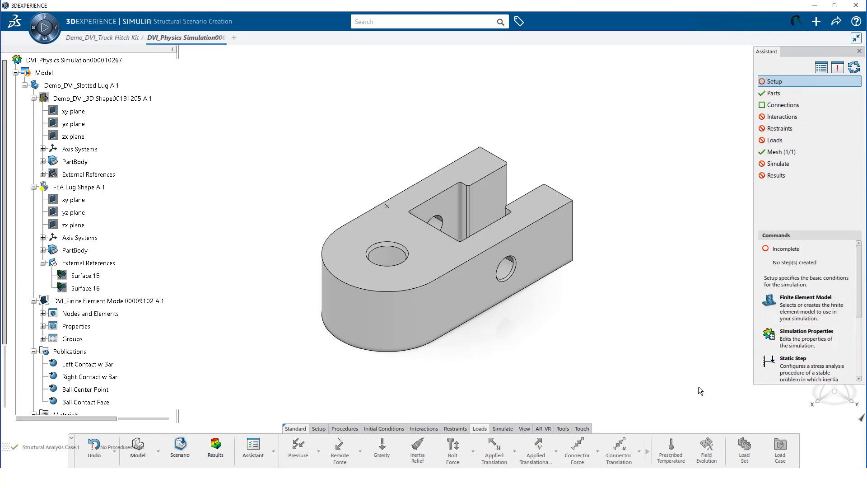
- Add a Static Perturbation Step to the structural analysis case, keeping the default name and matrix storage
scroll(814, 341, "down", 3)
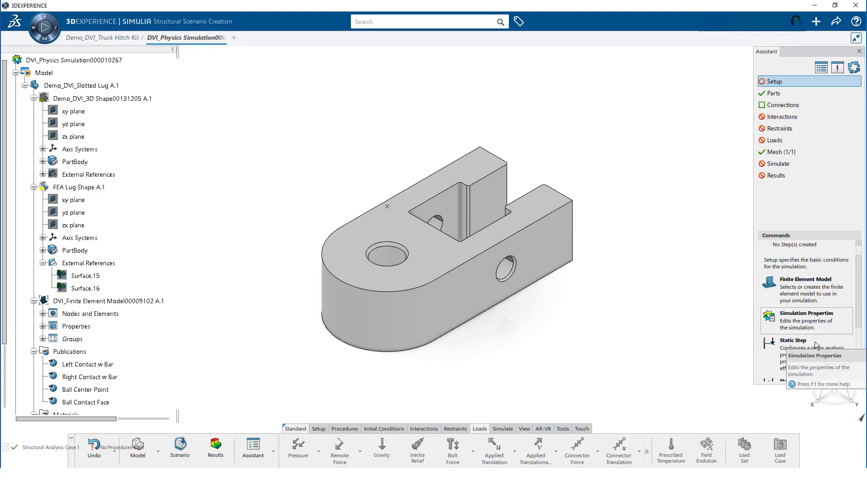
left_click(806, 346)
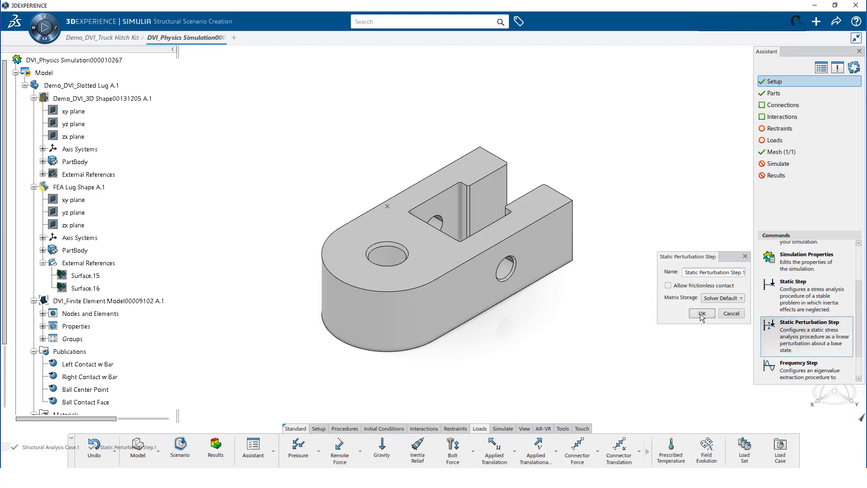
left_click(701, 315)
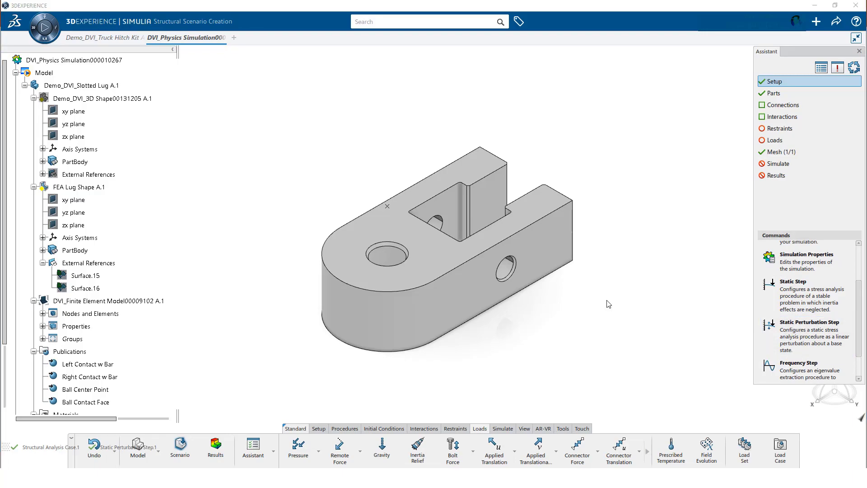
- Review the parabolic tetrahedron element formulation of the Global Element Types entry in the Feature Manager
left_click(273, 452)
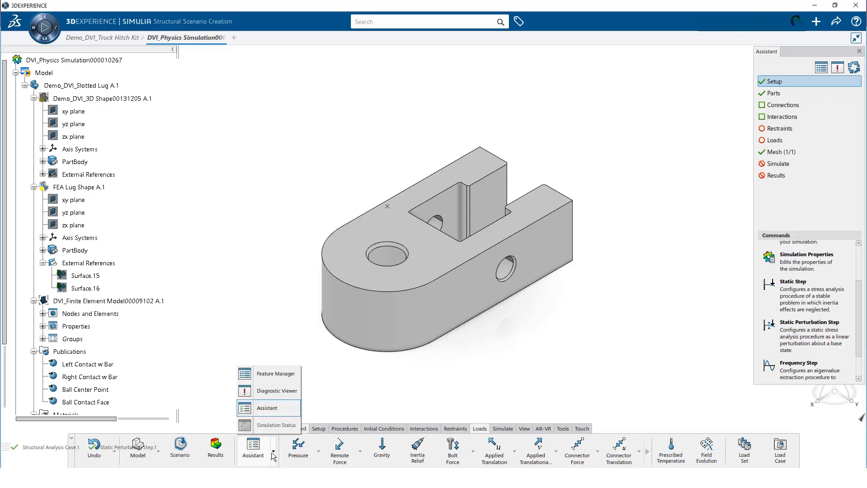
left_click(270, 374)
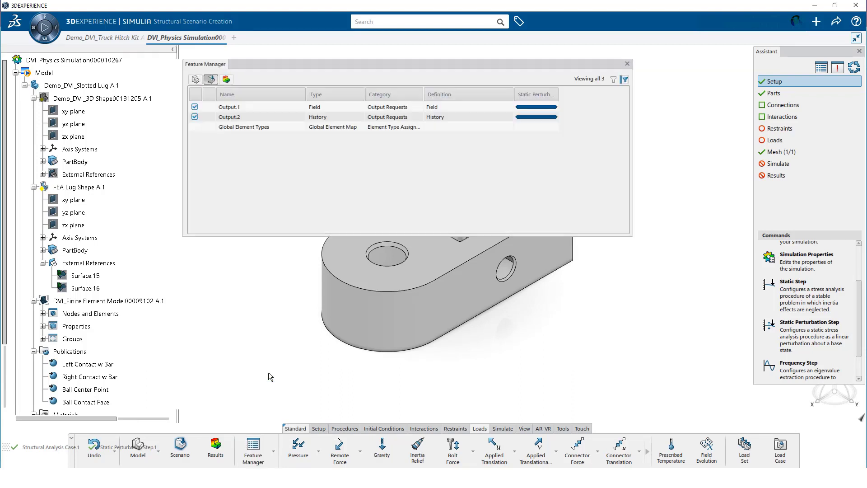
double_click(240, 128)
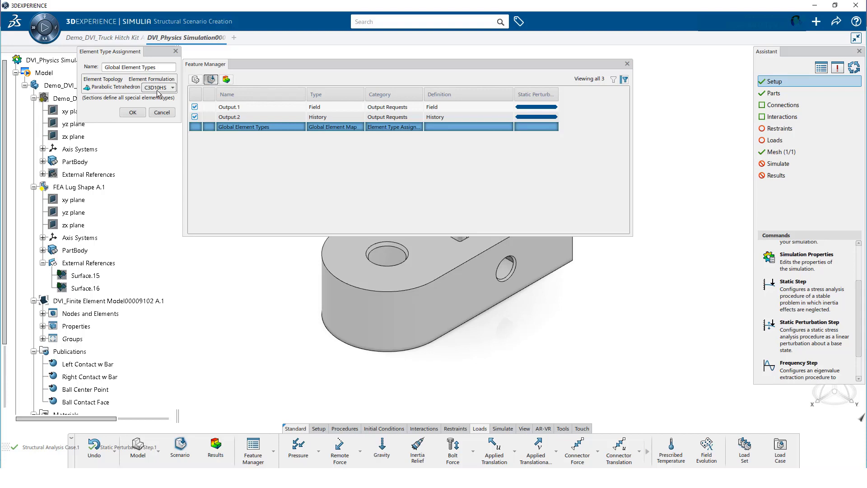
left_click(132, 112)
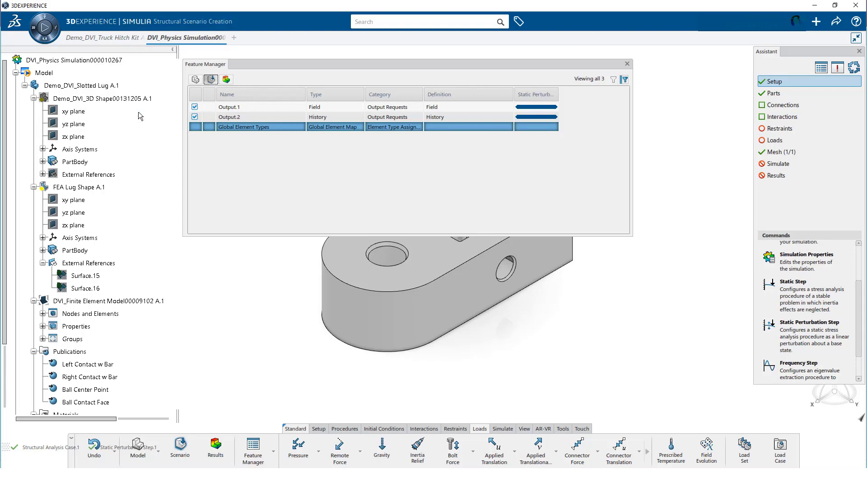
left_click(627, 64)
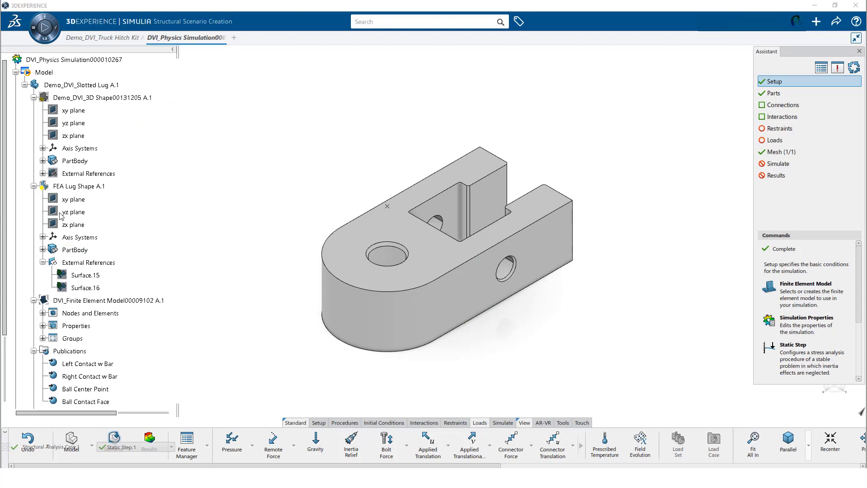
- Expand Structural Analysis Case.1 in the model tree and change the display style to Shading with Edges
left_click_drag(4, 228, 12, 337)
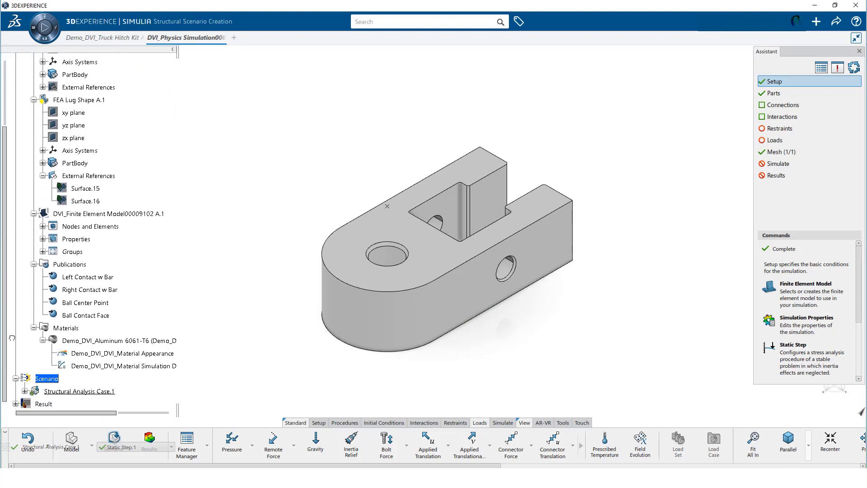
left_click(25, 391)
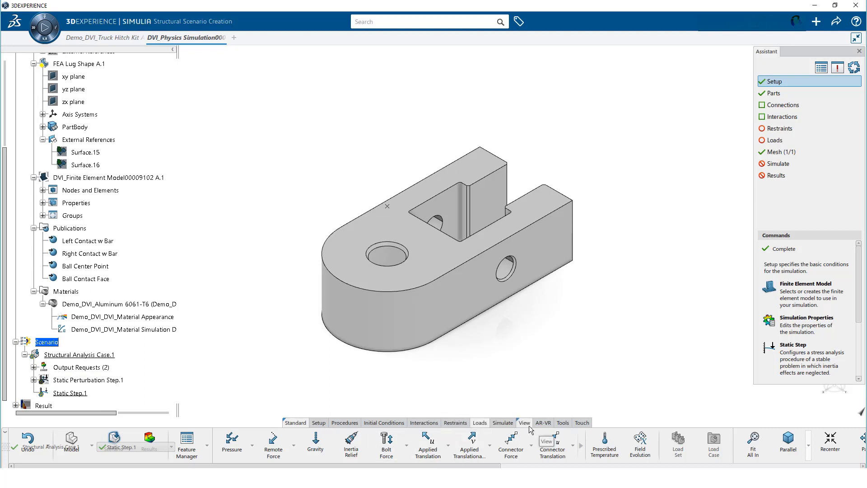
left_click(525, 423)
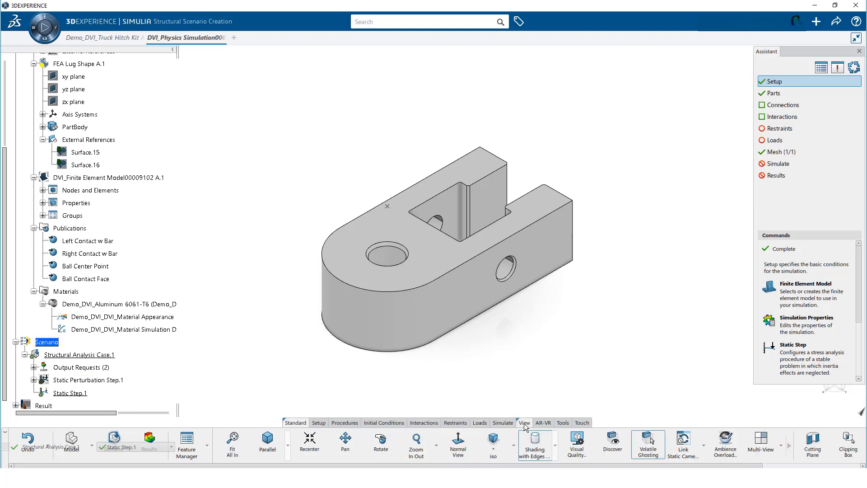
left_click(555, 445)
left_click(556, 351)
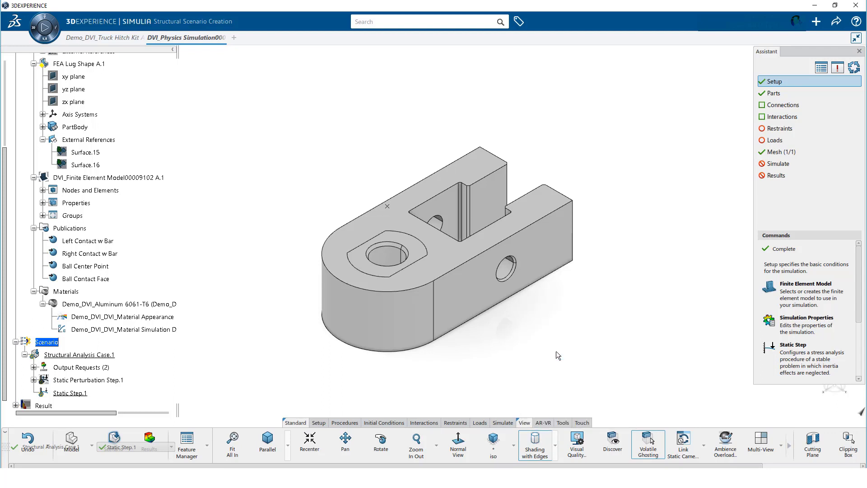
- Start a Fixed Displacement restraint and name it PinXZ
left_click(785, 133)
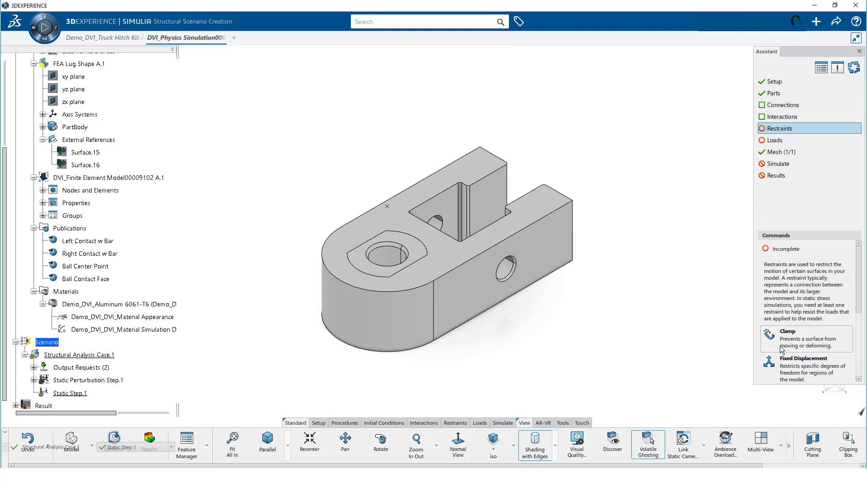
left_click(790, 369)
triple_click(580, 306)
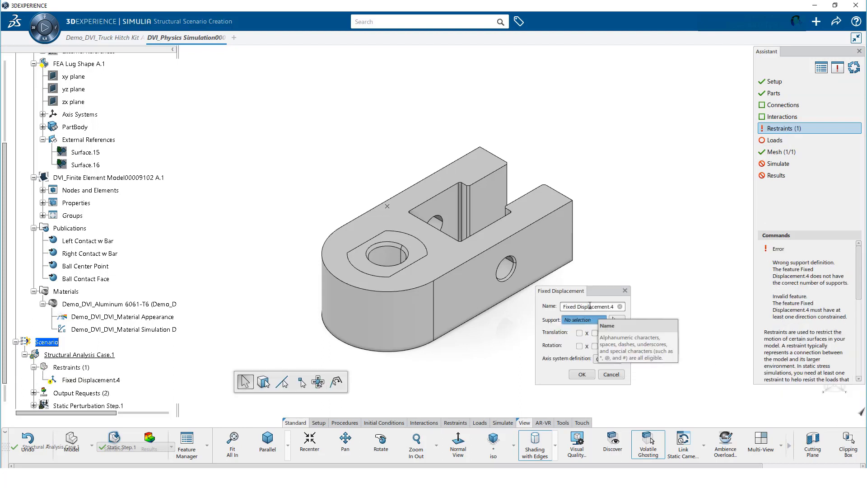
type("PinXZ")
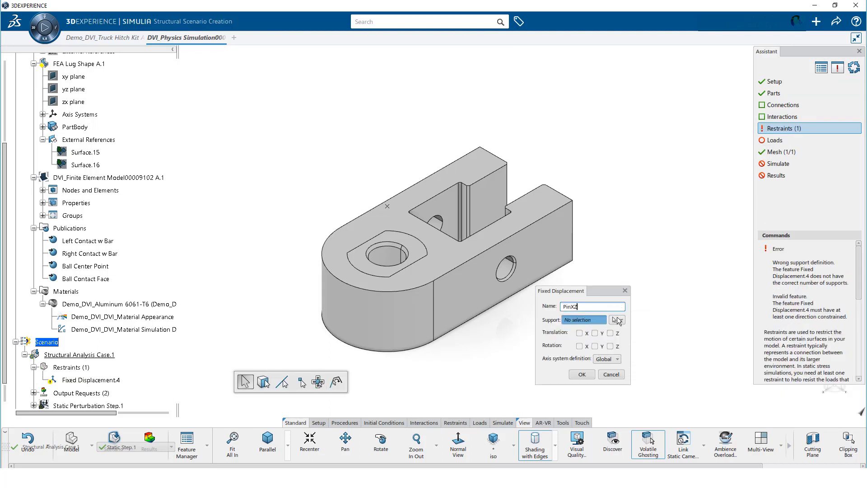
- Apply the PinXZ restraint to the Pin Nodes group, fixing translation in X
left_click(619, 320)
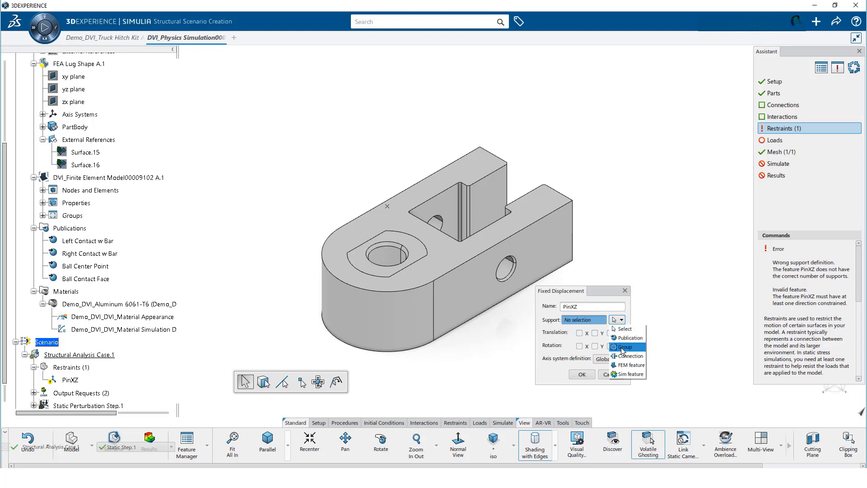
left_click(623, 348)
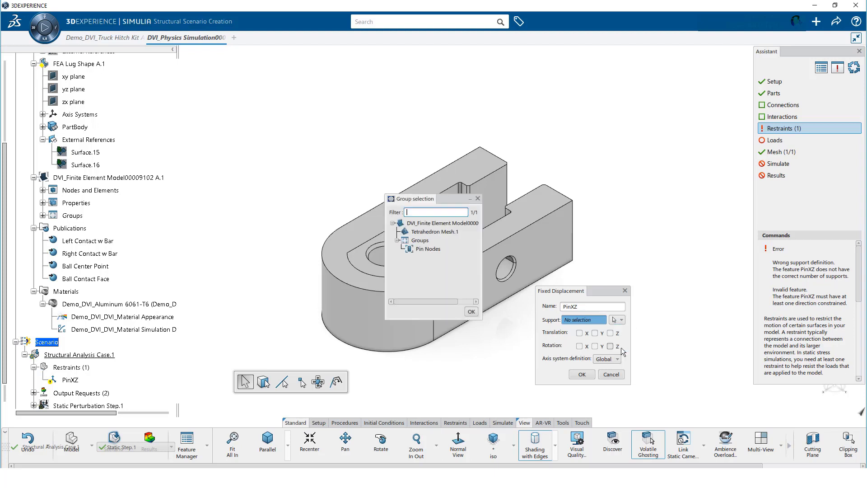
left_click(425, 250)
left_click(470, 312)
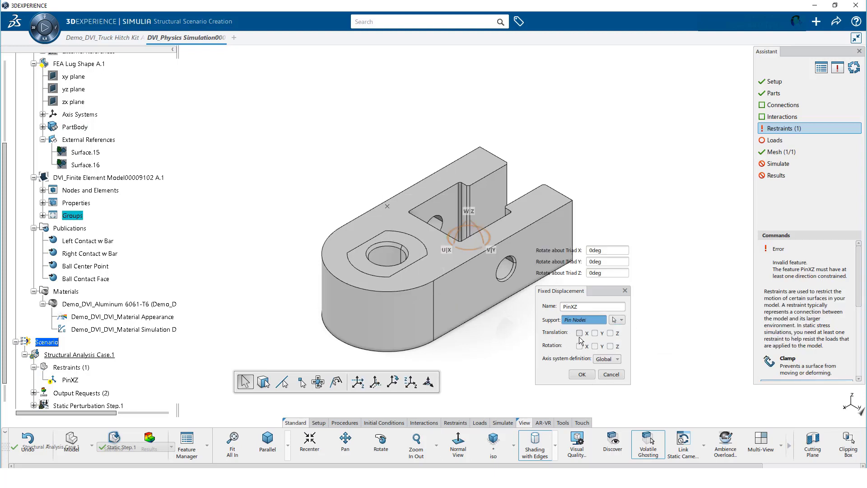
left_click(579, 332)
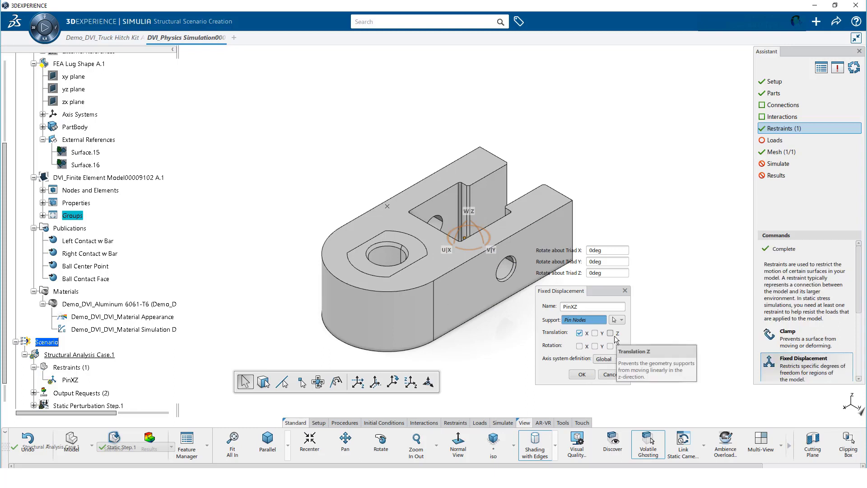
left_click(582, 375)
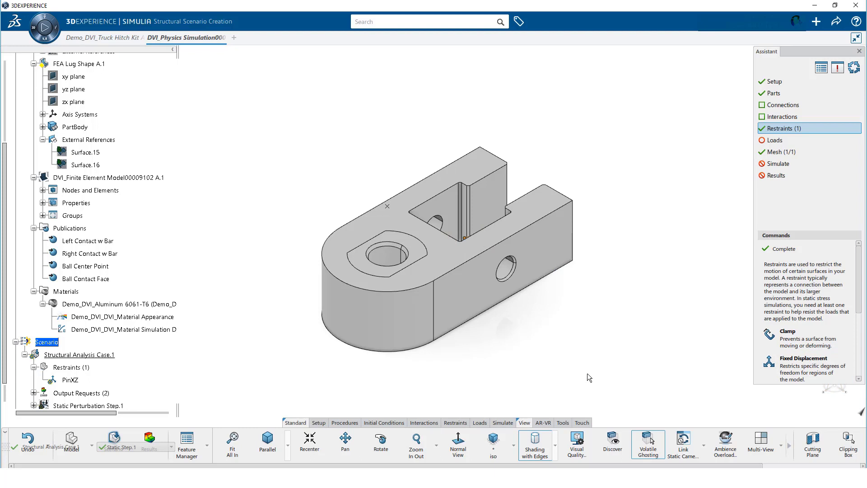
- Start a second Fixed Displacement restraint and name it AdjBarEdges
left_click(784, 369)
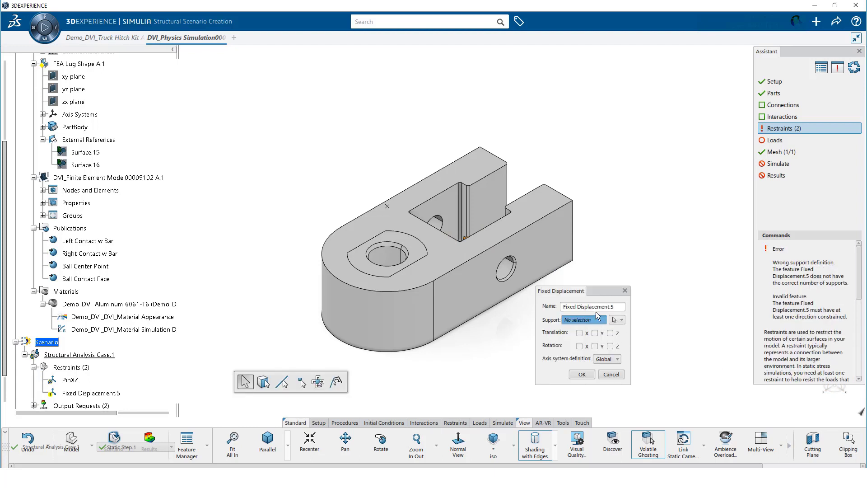
left_click_drag(617, 307, 563, 313)
type("AdjBarEdges")
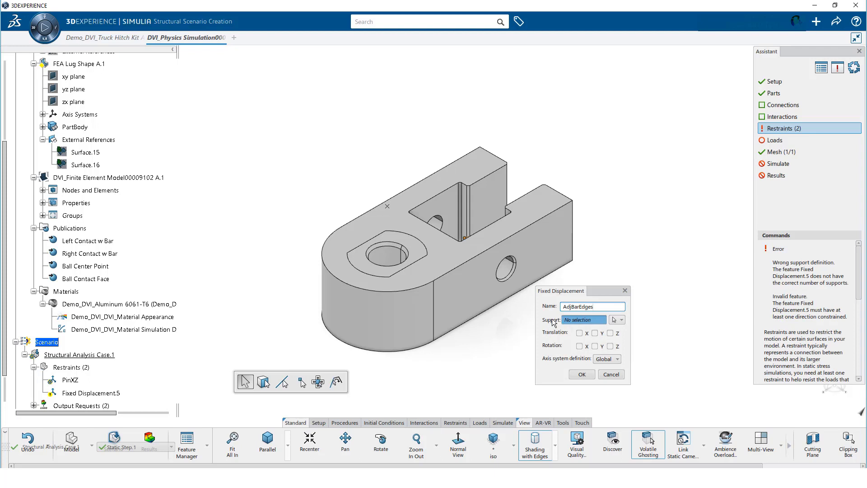
- Apply the AdjBarEdges restraint to the Left Contact w Bar and Right Contact w Bar publications, fixing translation in X
left_click(621, 319)
left_click(624, 338)
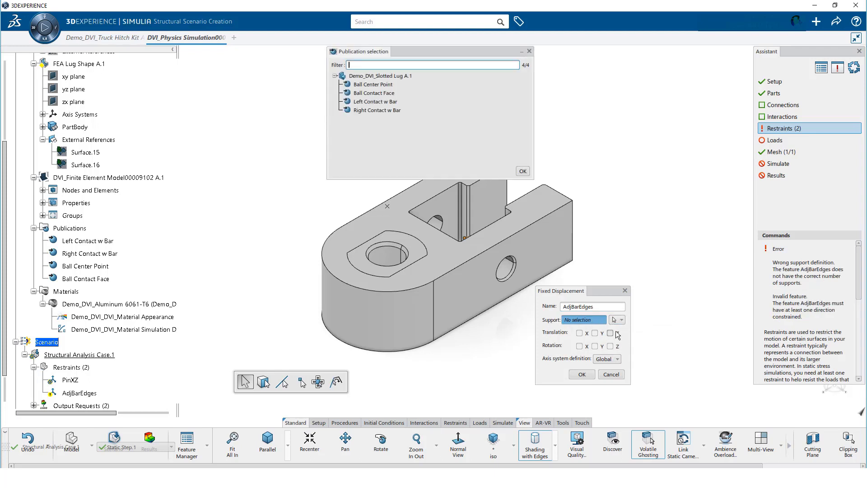
left_click(370, 102)
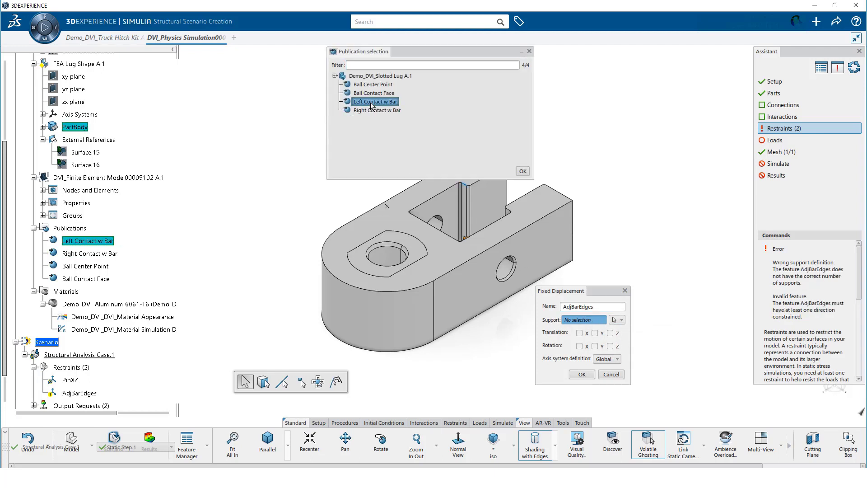
left_click(370, 110, "ctrl")
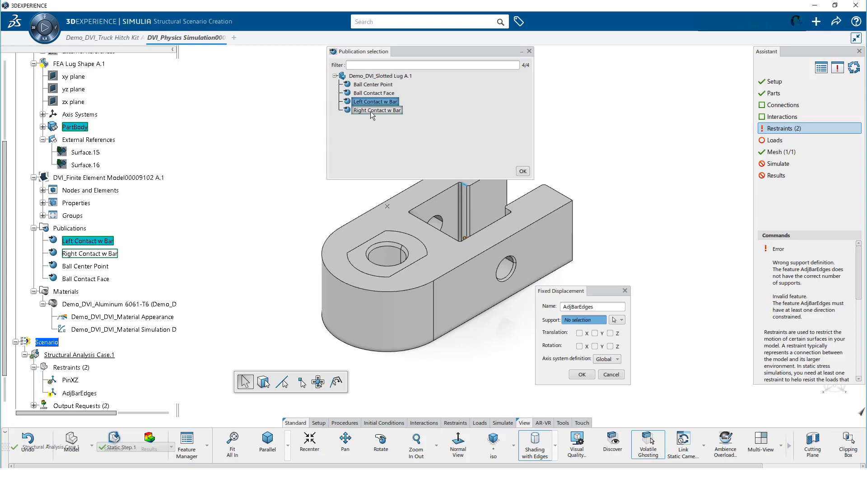
left_click(523, 171)
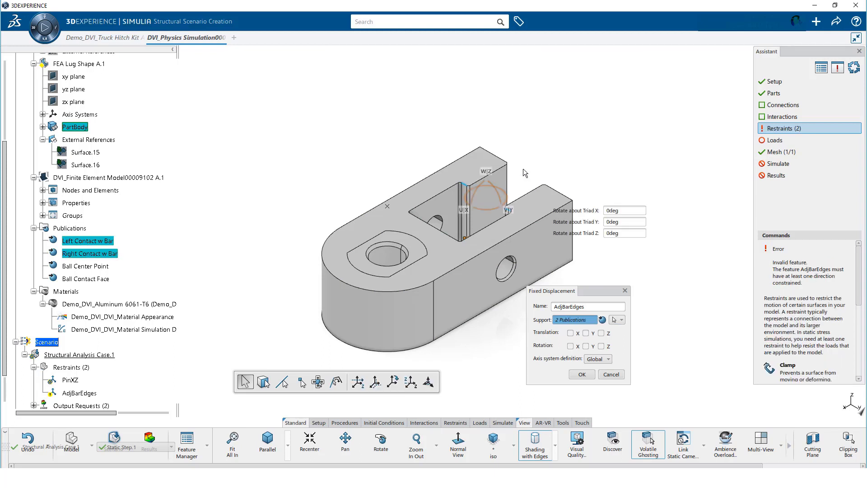
left_click(570, 333)
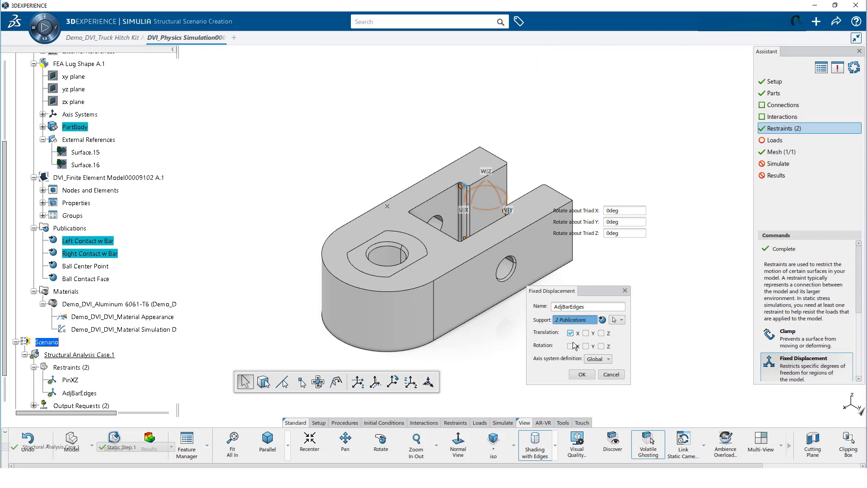
left_click(581, 374)
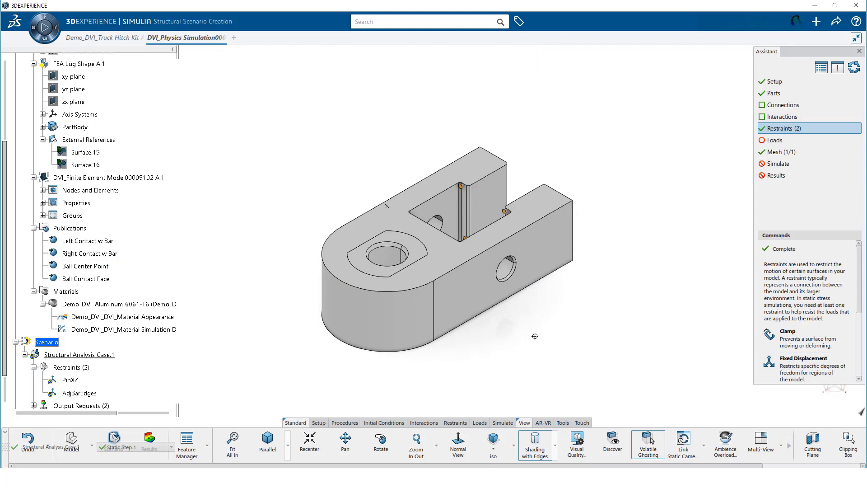
middle_click_drag(535, 314, 548, 293)
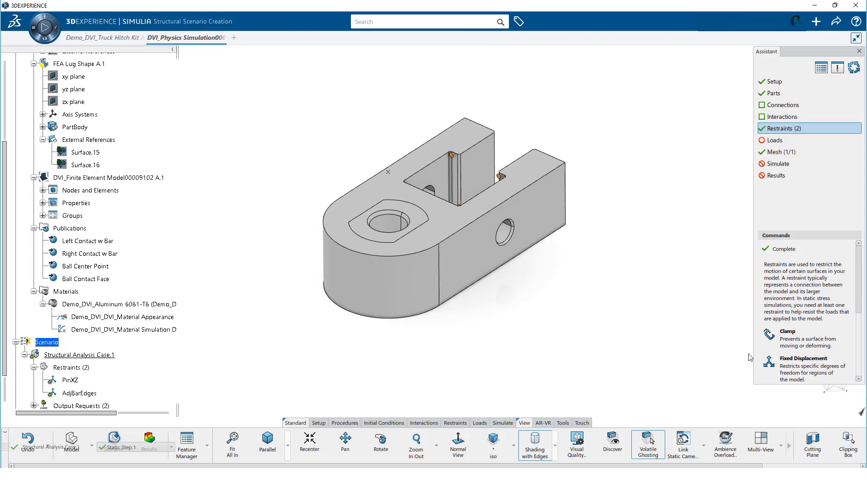
- Add a Fixed Displacement restraint named YPoint on the upper vertex where the rounded end meets the lug's side, fixing translation in Y
left_click(784, 368)
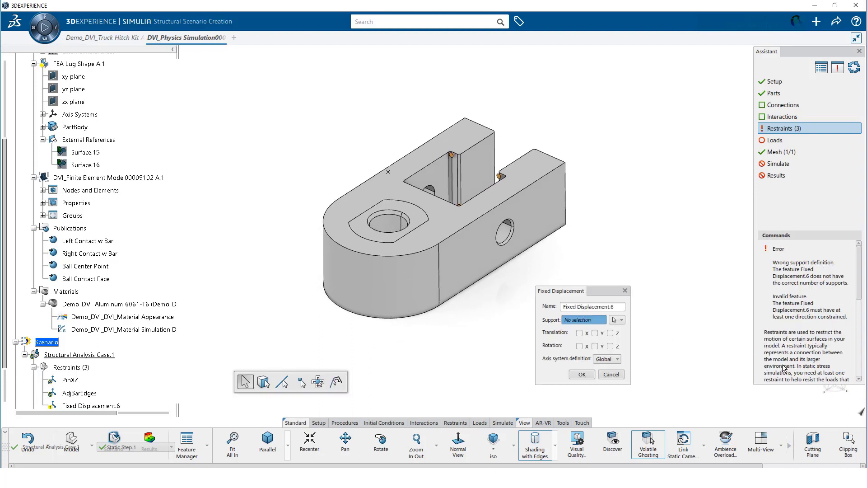
triple_click(576, 306)
type("YPoint")
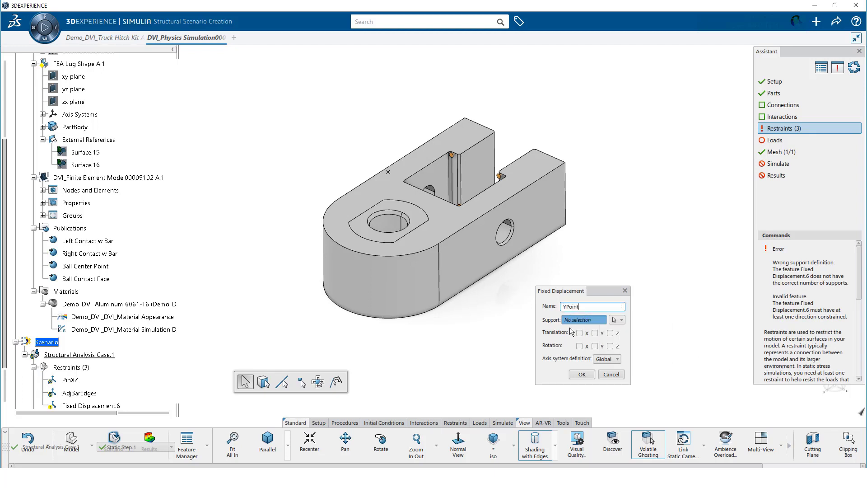
left_click(574, 319)
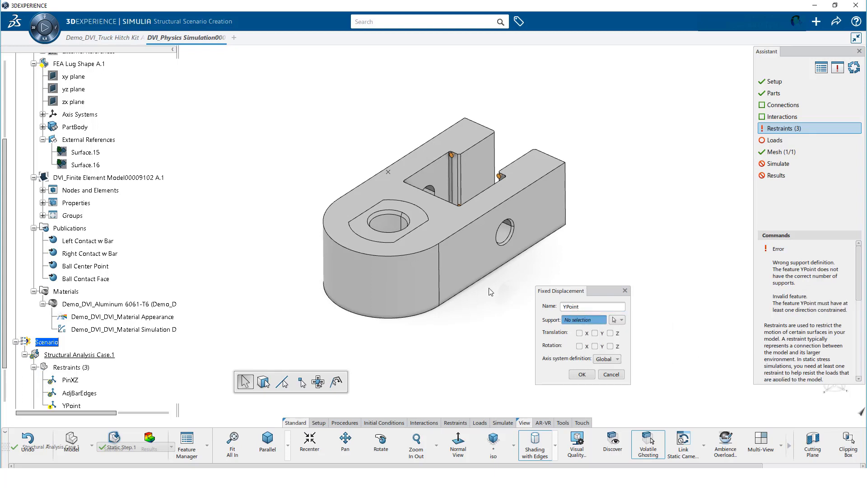
left_click(439, 243)
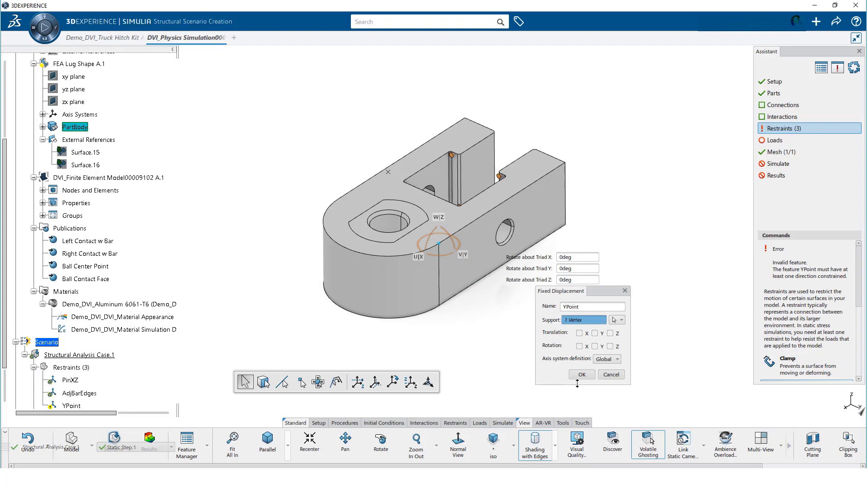
left_click(594, 332)
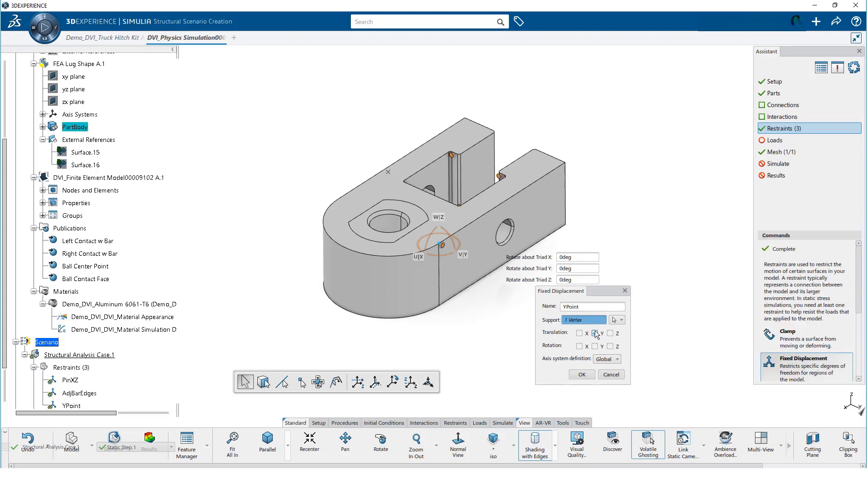
left_click(580, 375)
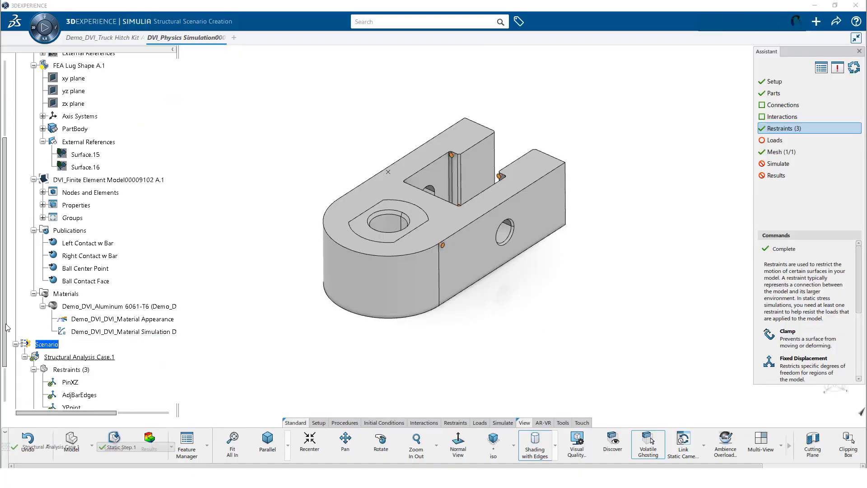
- Start a Remote Force load and name it Trailer Loads
left_click_drag(7, 327, 4, 385)
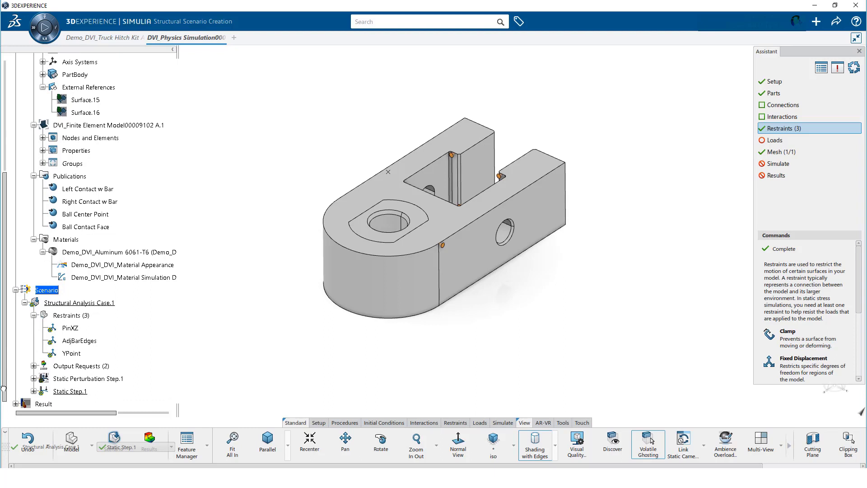
left_click(775, 140)
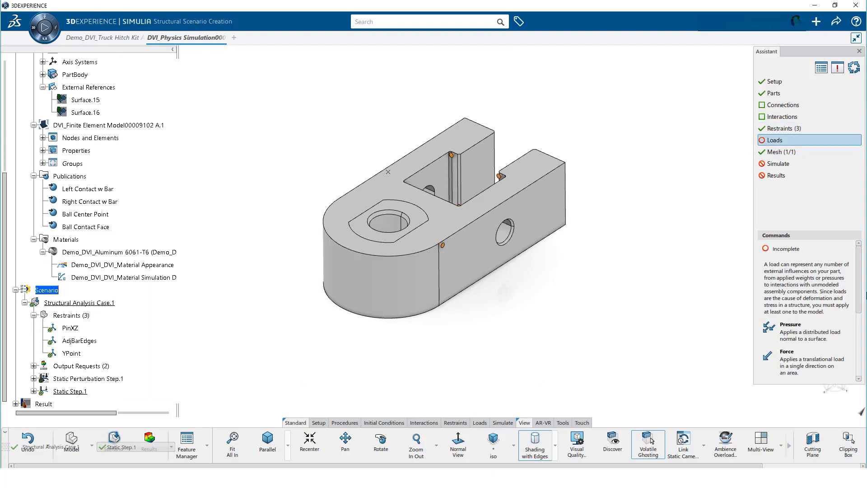
mouse_move(858, 294)
left_mouse_down()
mouse_move(855, 345)
mouse_move(855, 297)
left_mouse_up()
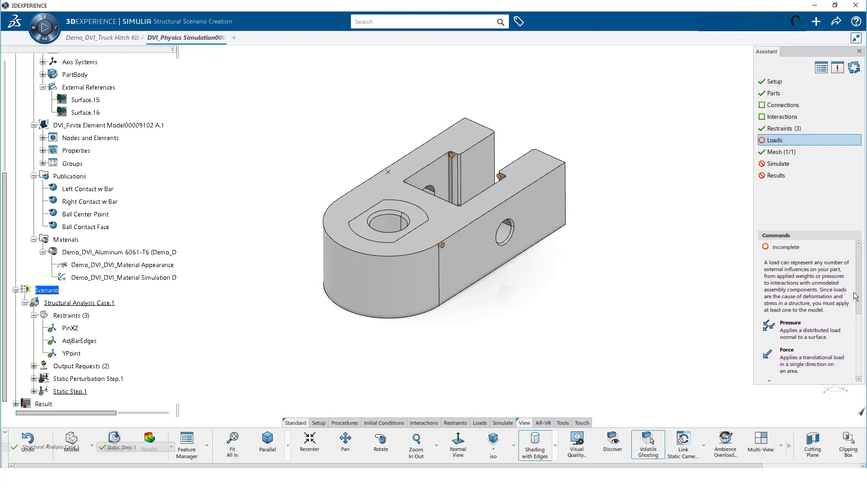
left_click(483, 423)
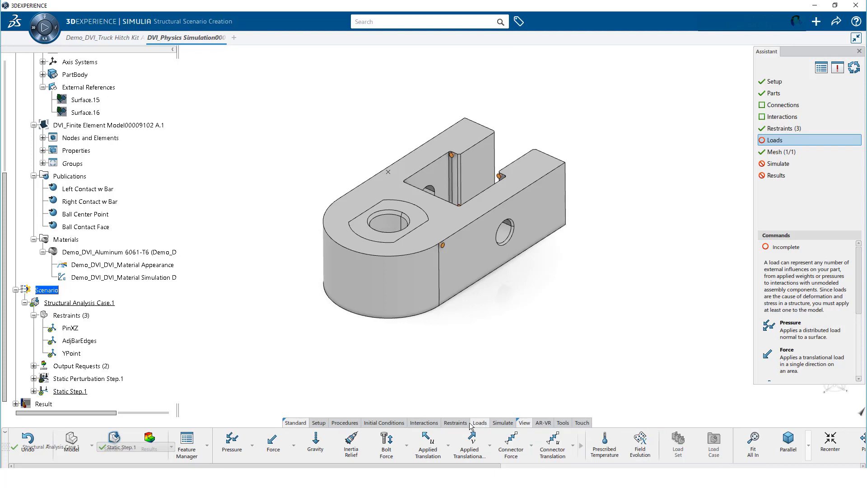
left_click(294, 452)
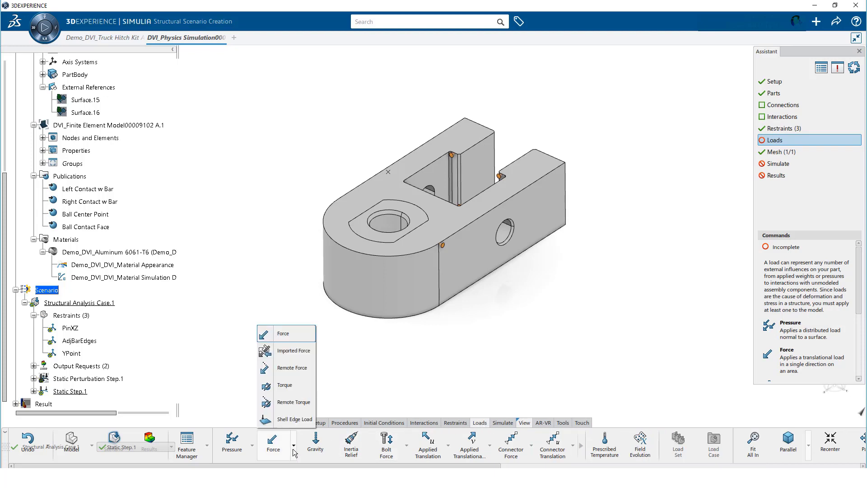
left_click(291, 372)
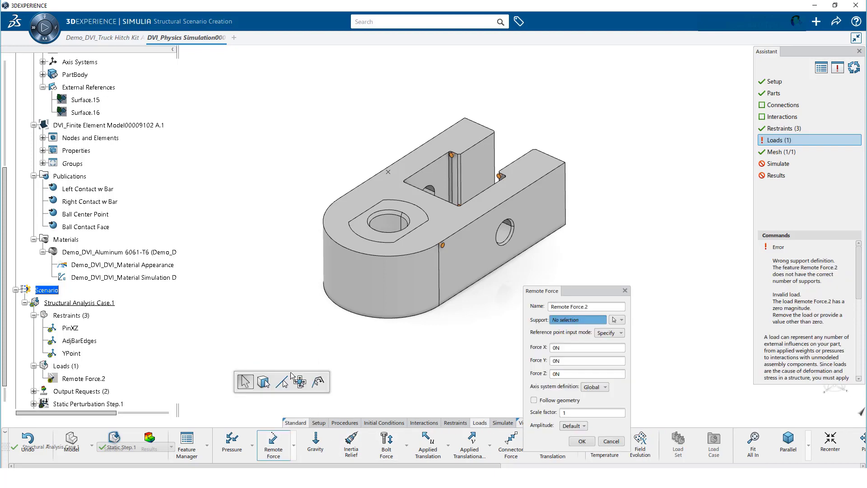
triple_click(568, 306)
type("Trailer Loads")
- Assign the Ball Contact Face publication as the support of the Trailer Loads remote force
left_click(559, 321)
left_click(559, 321)
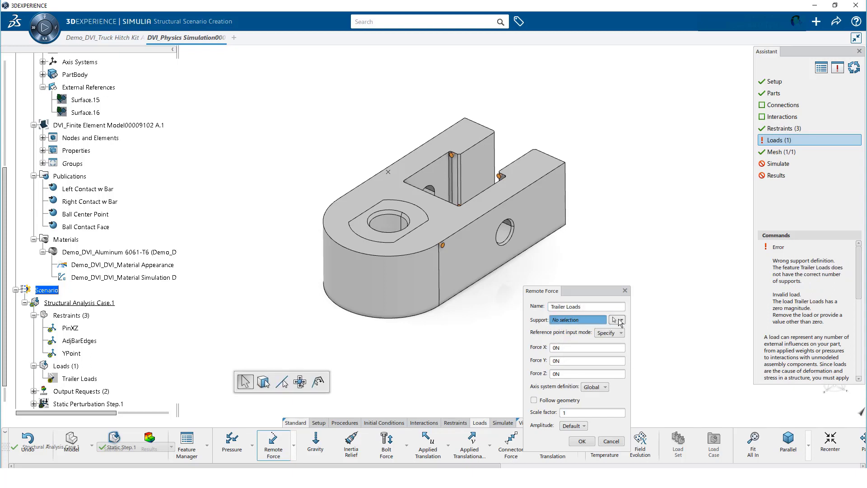
left_click(621, 319)
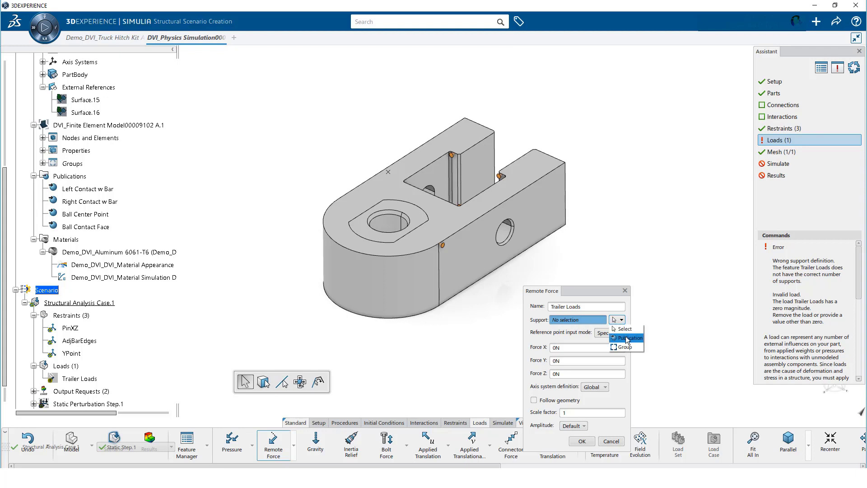
left_click(627, 340)
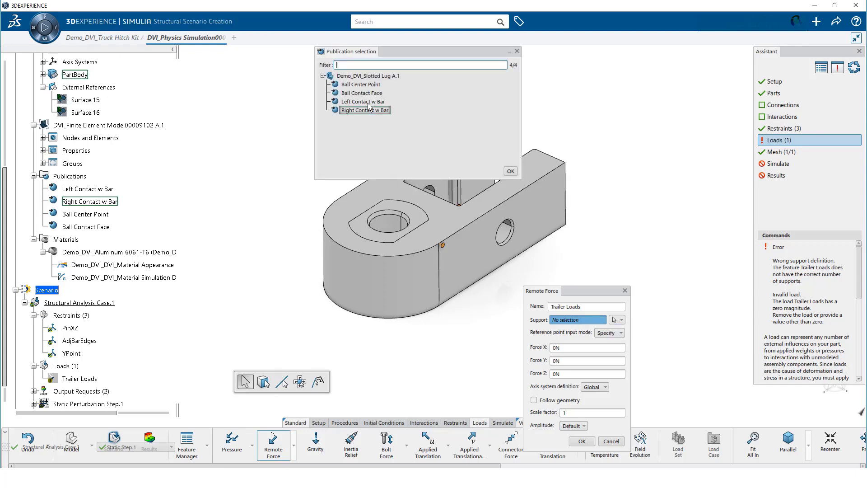
left_click(361, 93)
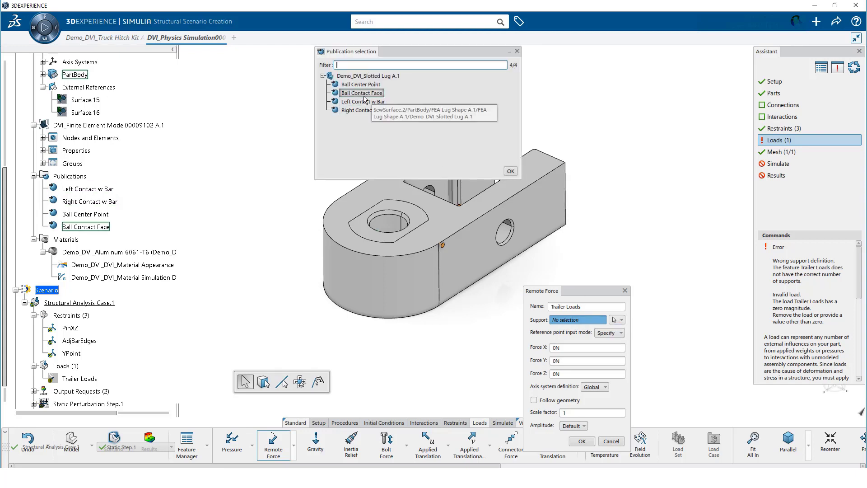
left_click(509, 171)
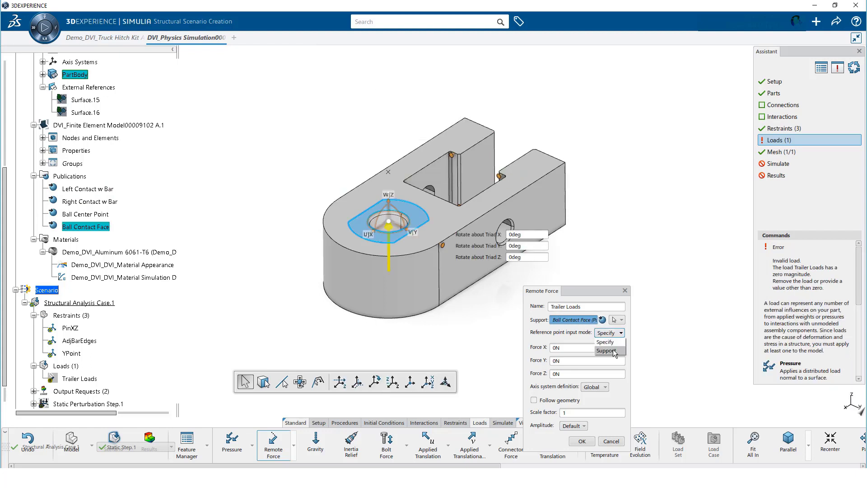
- Switch the remote force's reference point input mode to Support and use the Ball Center Point publication as the point
left_click(613, 352)
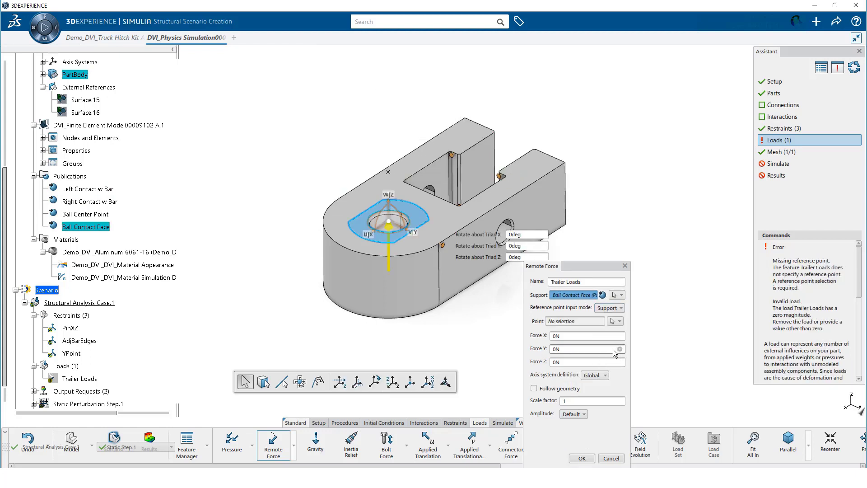
left_click(604, 320)
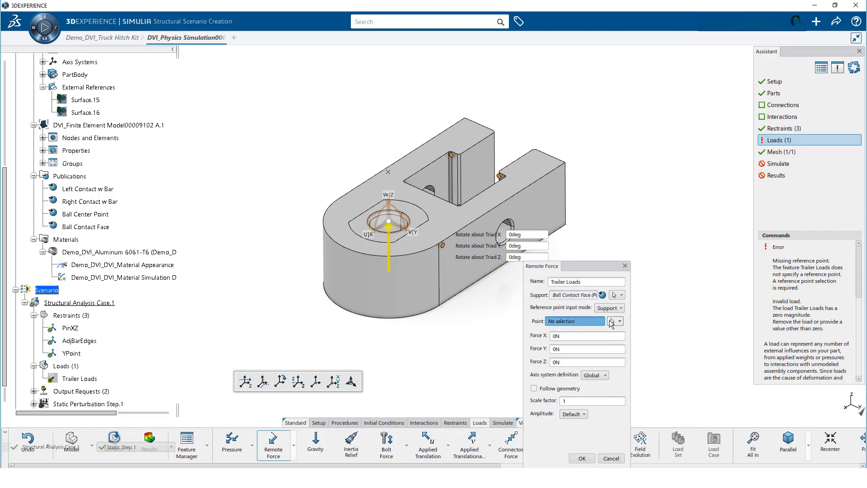
left_click(620, 321)
left_click(625, 341)
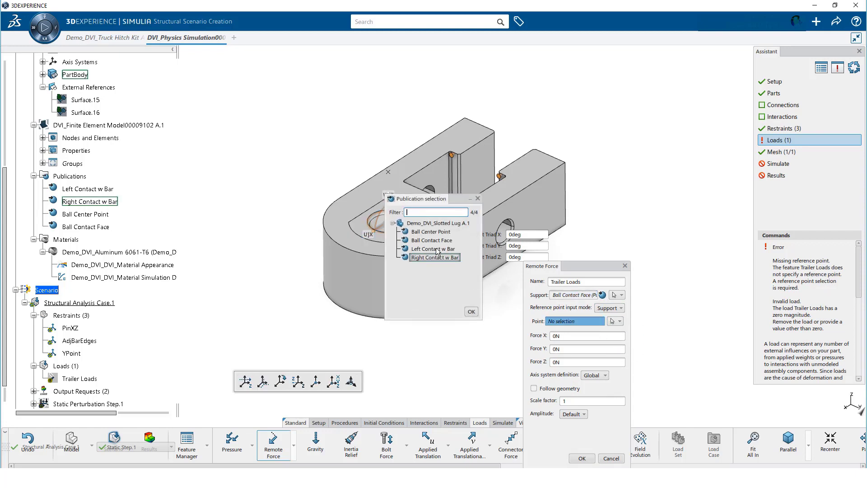
left_click(429, 233)
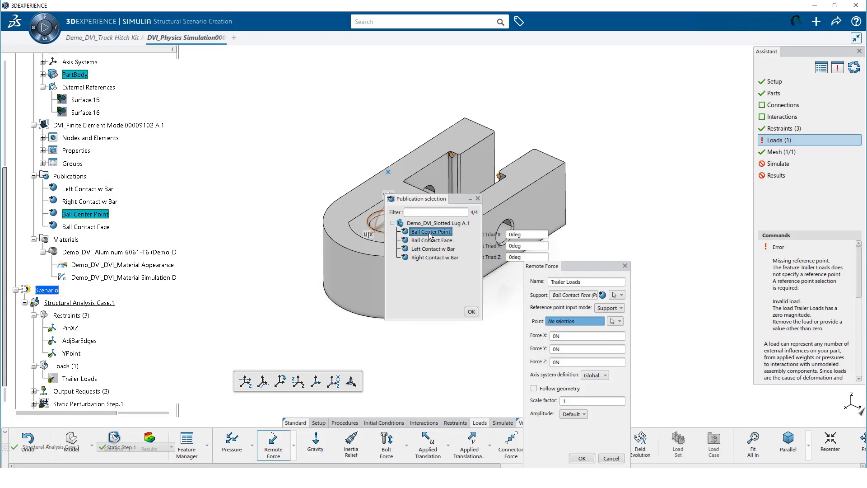
left_click(471, 312)
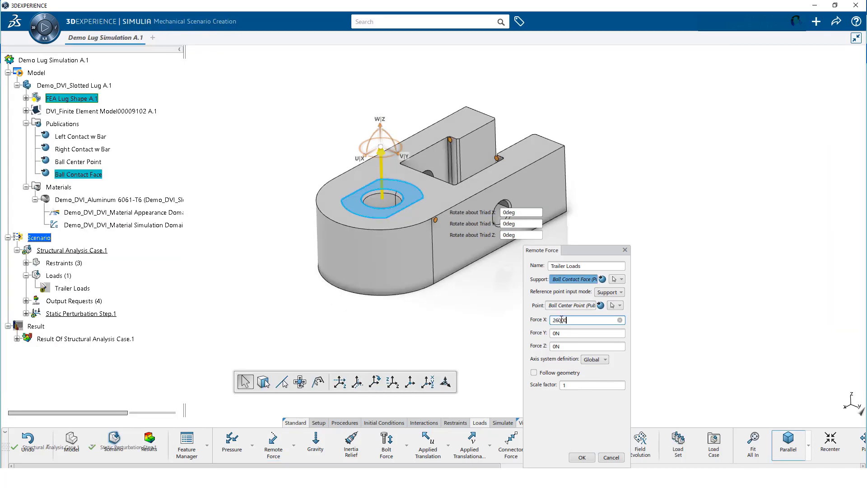
- Set the Trailer Loads force to 26000 N in X and -2500 N in Z, and accept the load
key("Tab")
key("Tab")
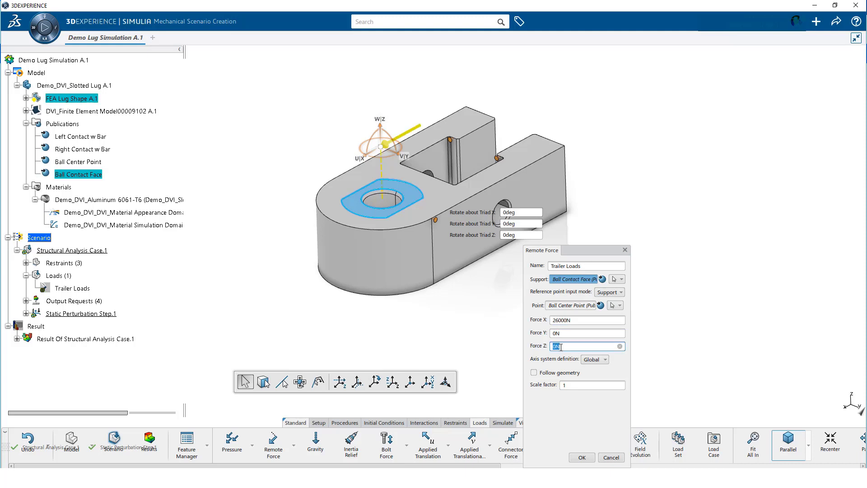
type("-2500")
key("Tab")
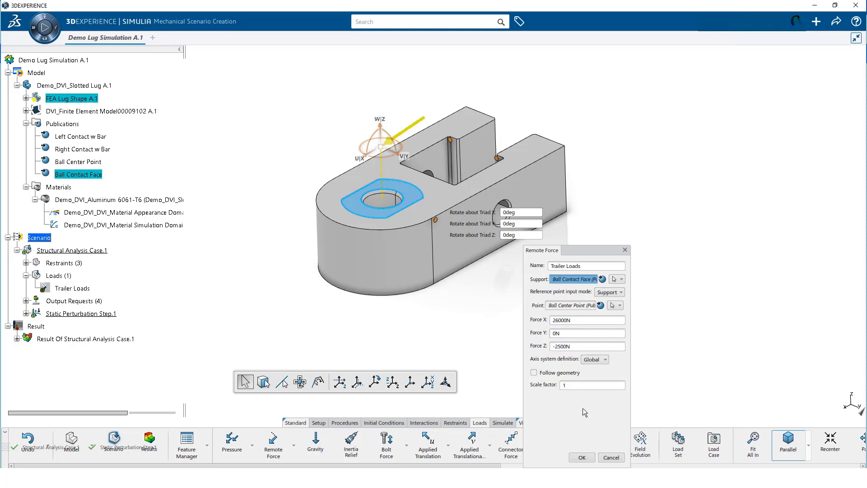
left_click(582, 458)
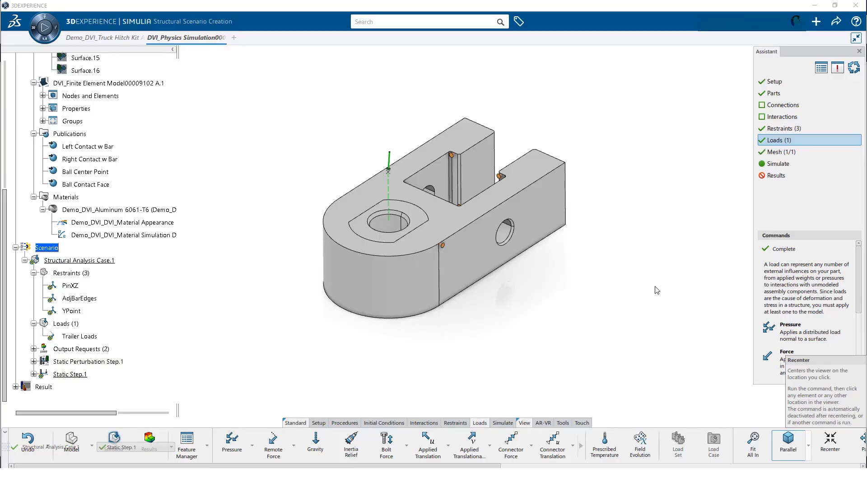
- Open the results storage settings and accept Local storage for the structural analysis case results
left_click(854, 69)
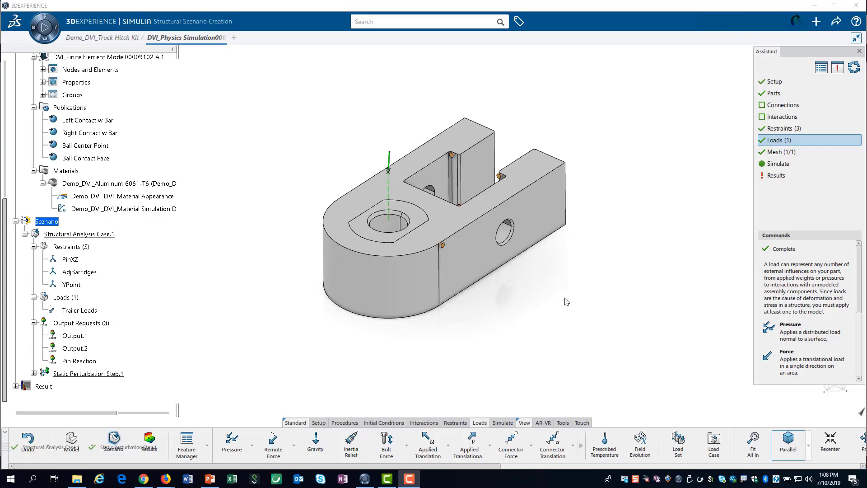
left_click(502, 422)
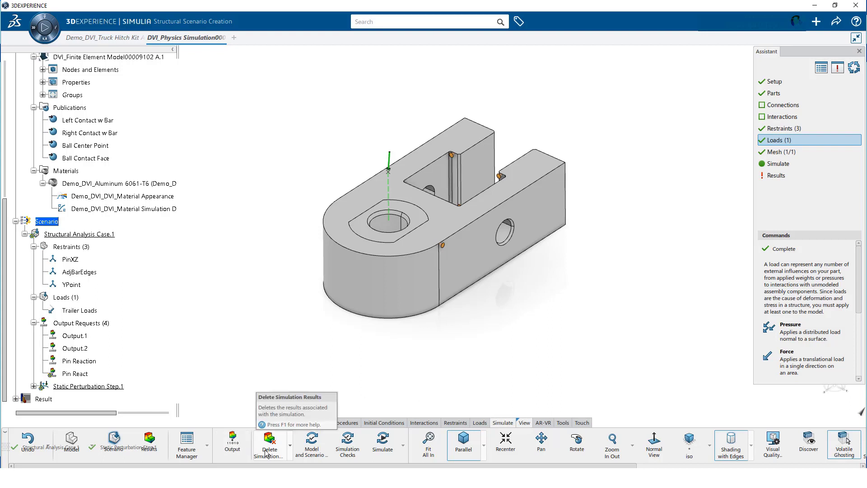
left_click(289, 449)
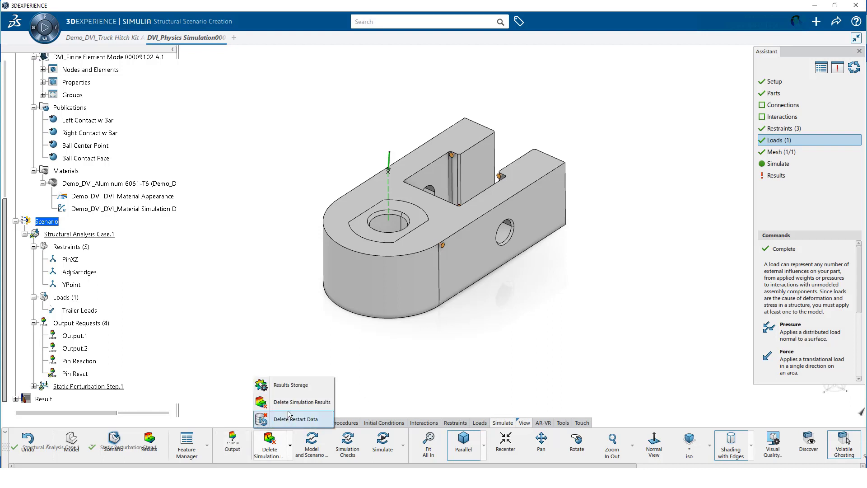
left_click(285, 384)
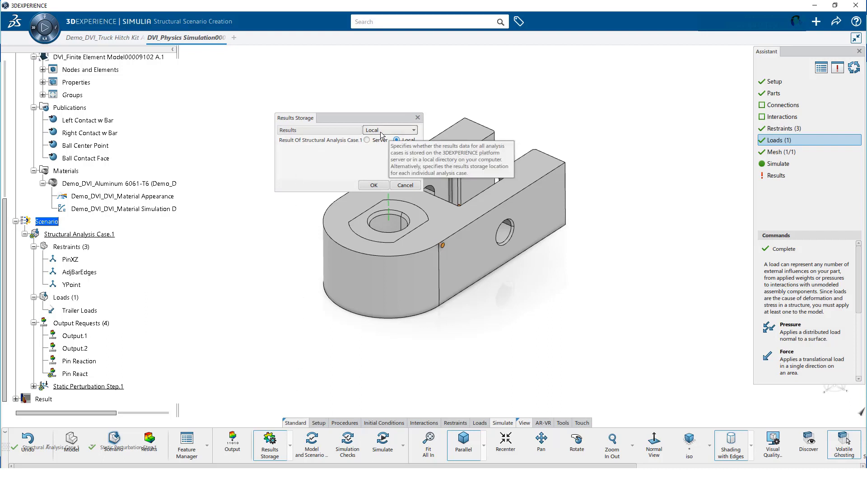
left_click(373, 185)
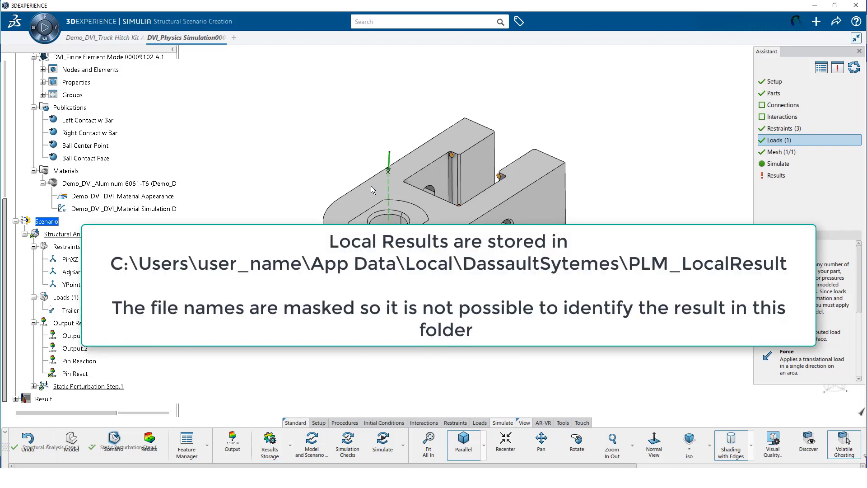
- Run the model and scenario checks and the simulation checks, using the Local interactive location with 2 cores for the simulation checks
left_click(312, 444)
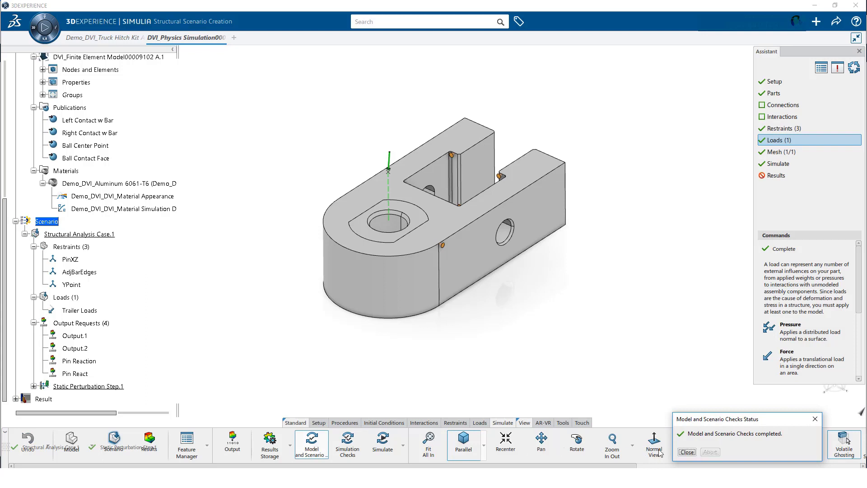
left_click(685, 452)
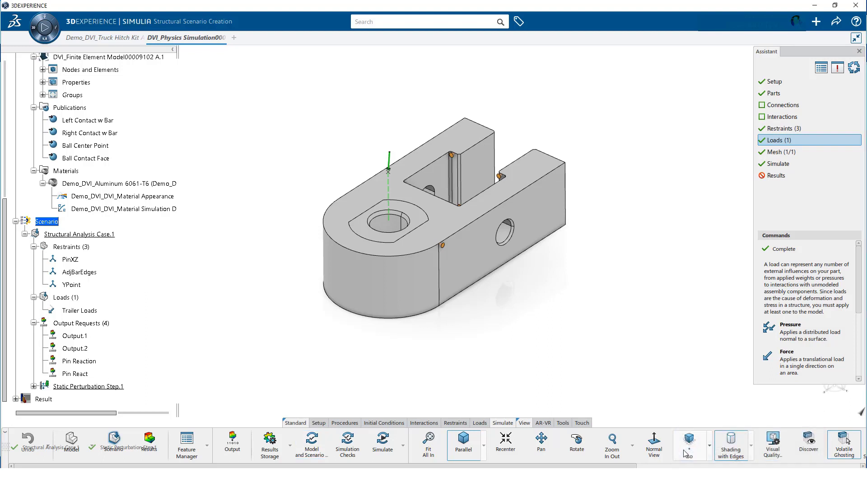
left_click(354, 450)
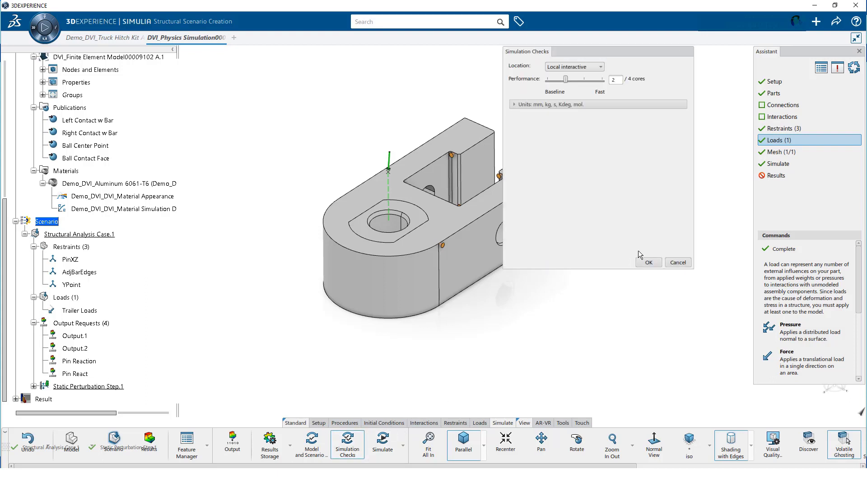
left_click(647, 263)
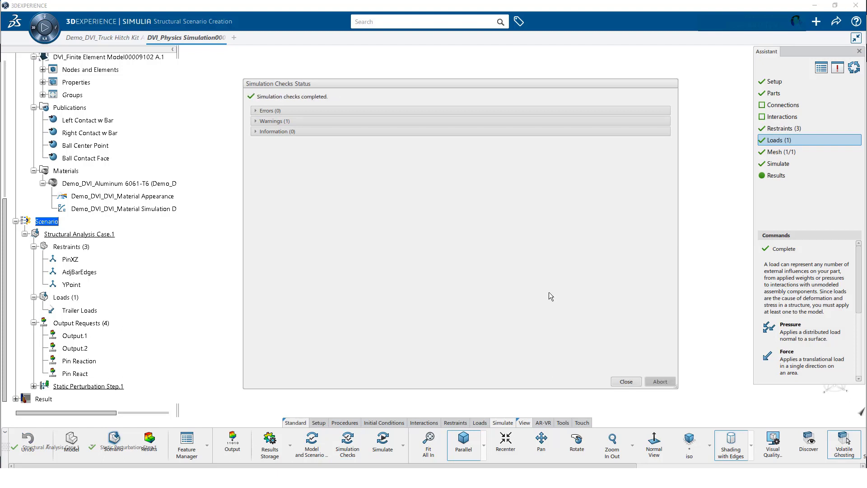
left_click(621, 382)
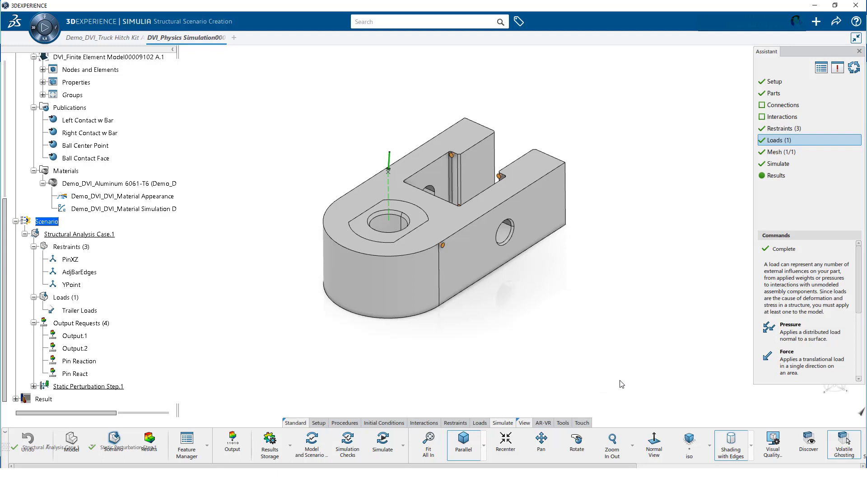
- Run the simulation at the Local interactive location with performance raised to Fast, overwriting previous results, and close the status report
left_click(382, 444)
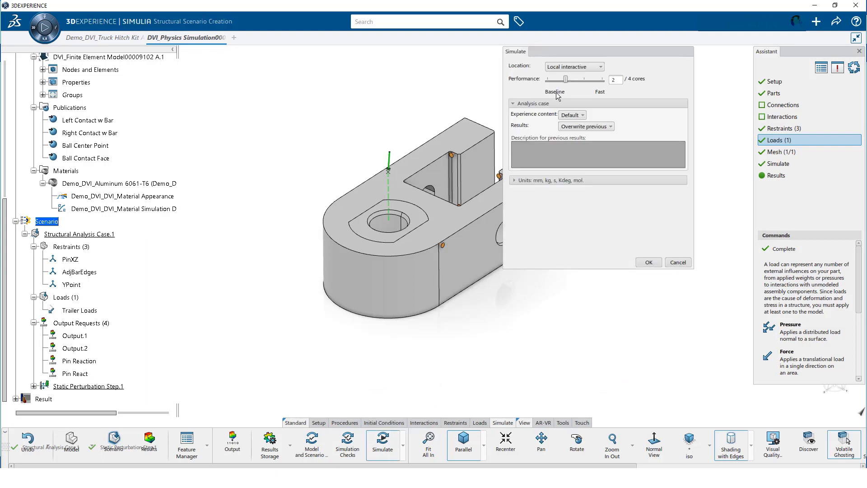
left_click_drag(563, 80, 602, 80)
left_click(649, 263)
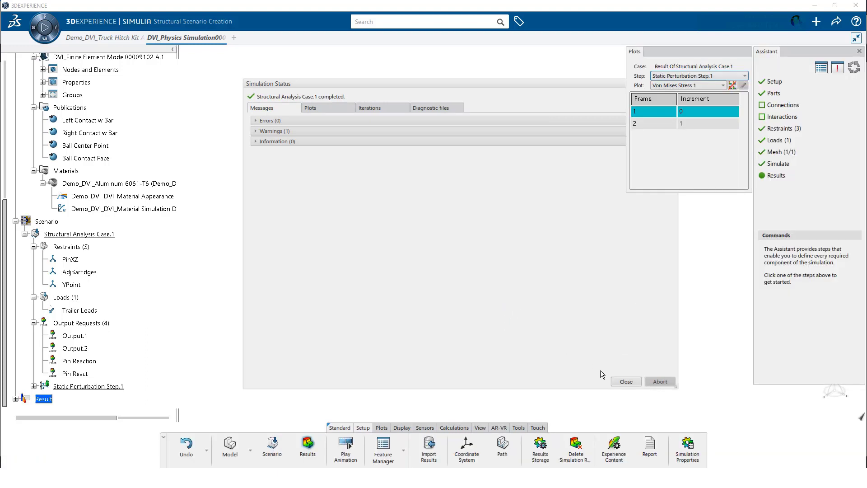
left_click(625, 381)
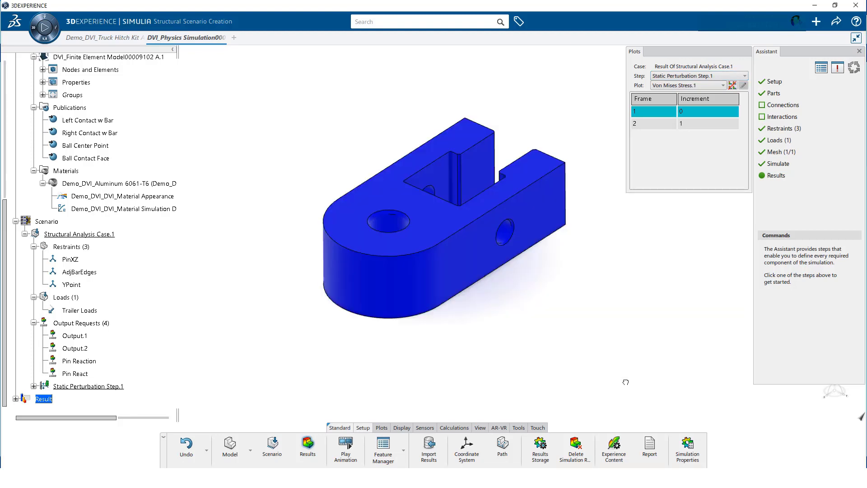